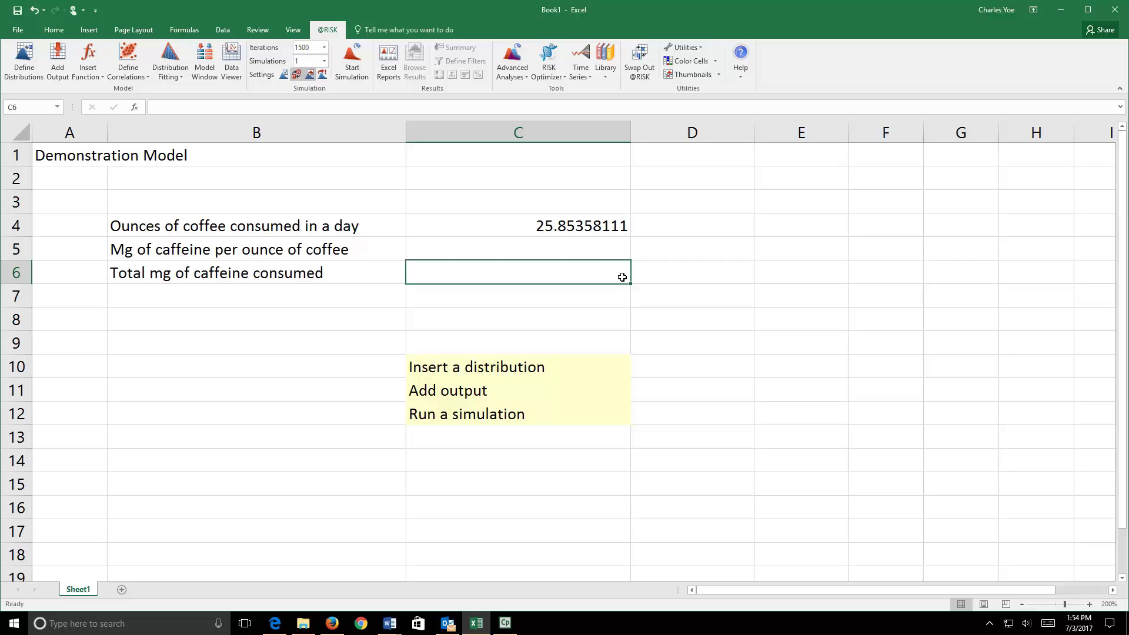
# Give cell C5 a Uniform distribution, replacing the default -10/10 bounds with Min 11 and Max 20
pyautogui.click(560, 242)
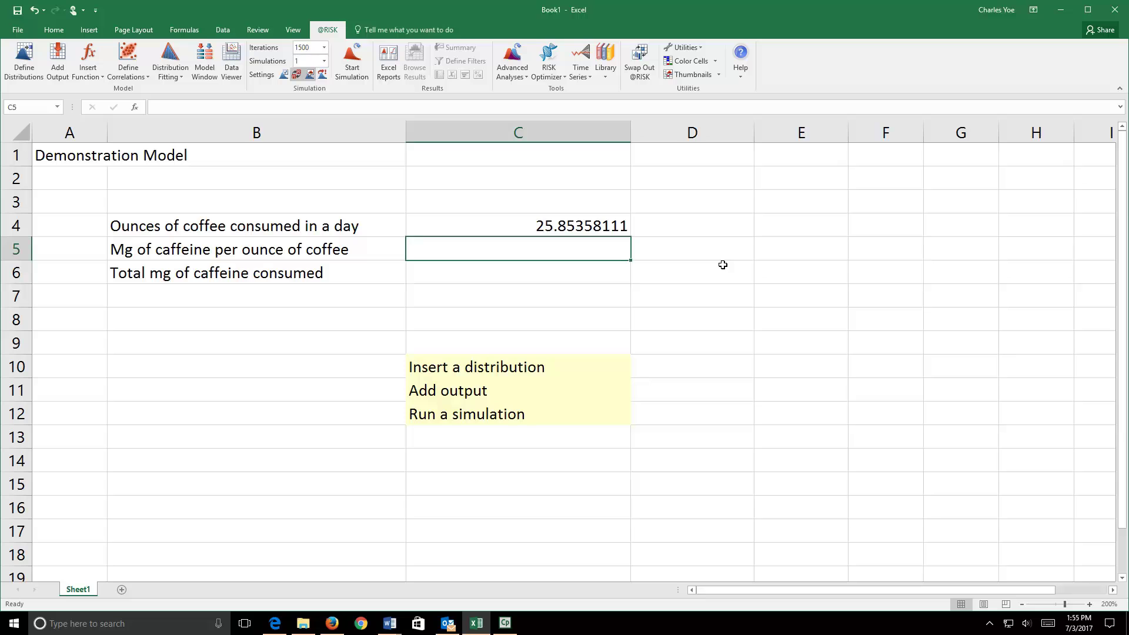
pyautogui.click(26, 60)
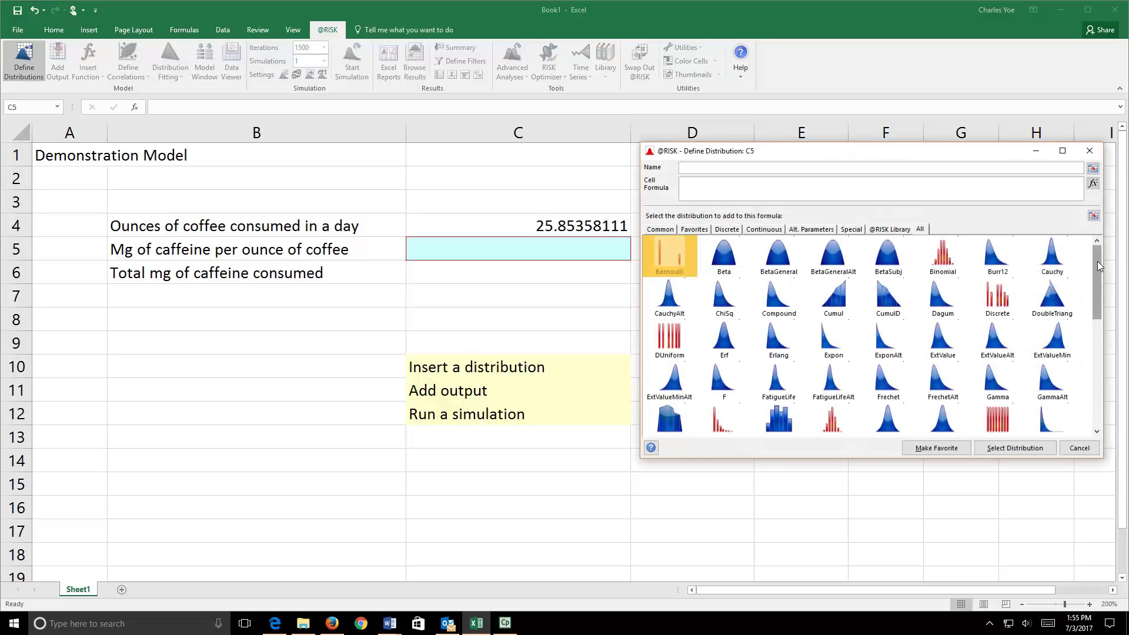
pyautogui.moveTo(1097, 261); pyautogui.dragTo(1095, 374)
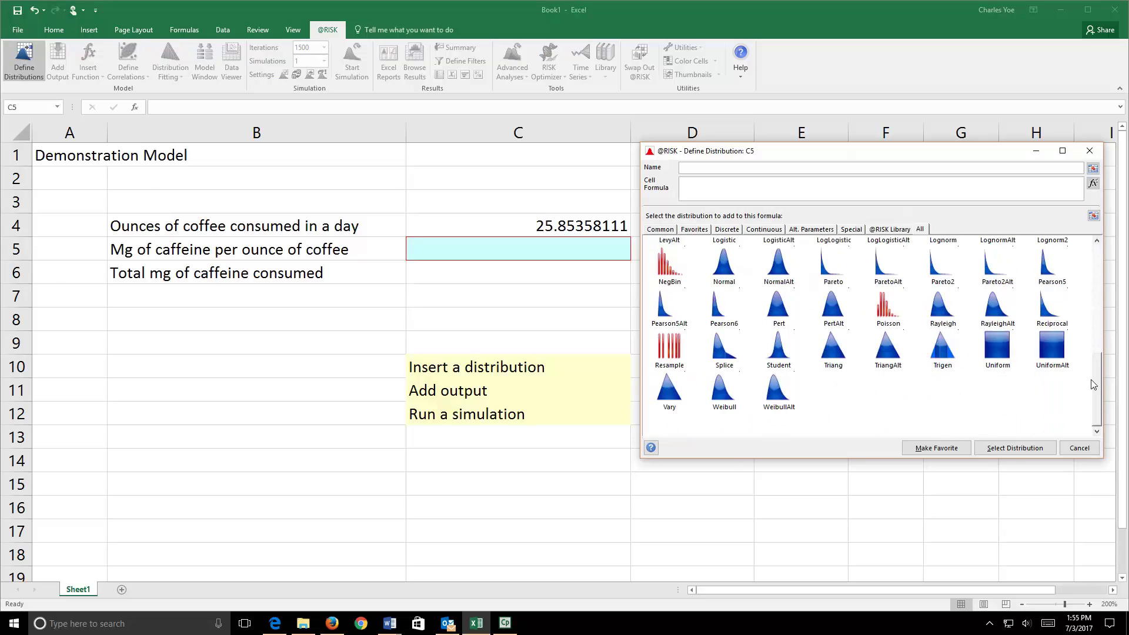
pyautogui.doubleClick(998, 352)
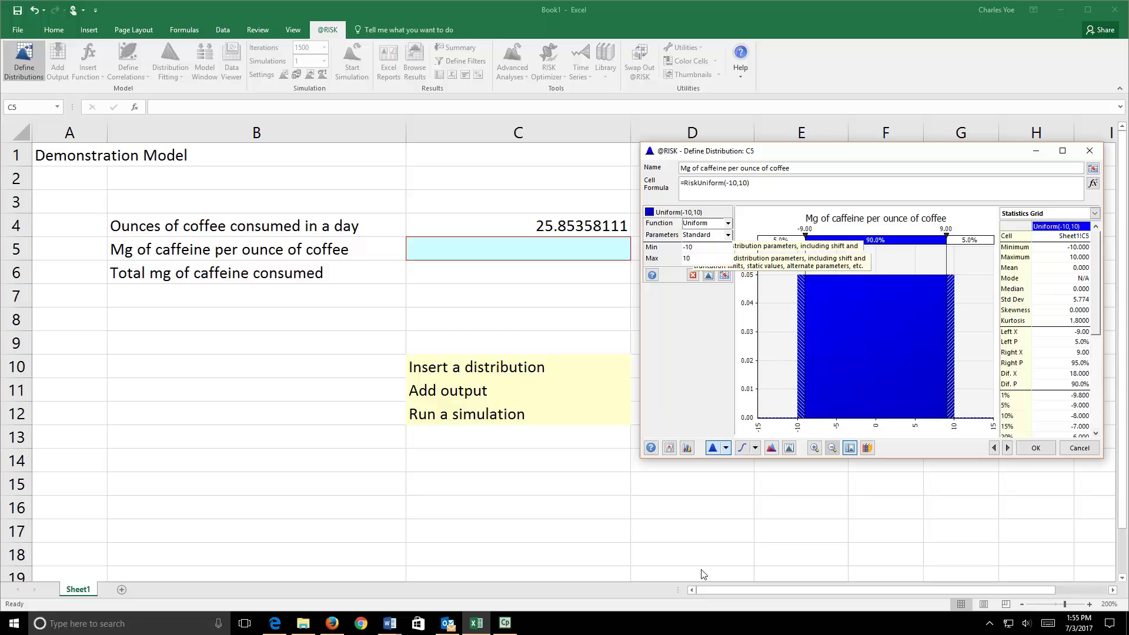
pyautogui.click(697, 253)
pyautogui.doubleClick(697, 250)
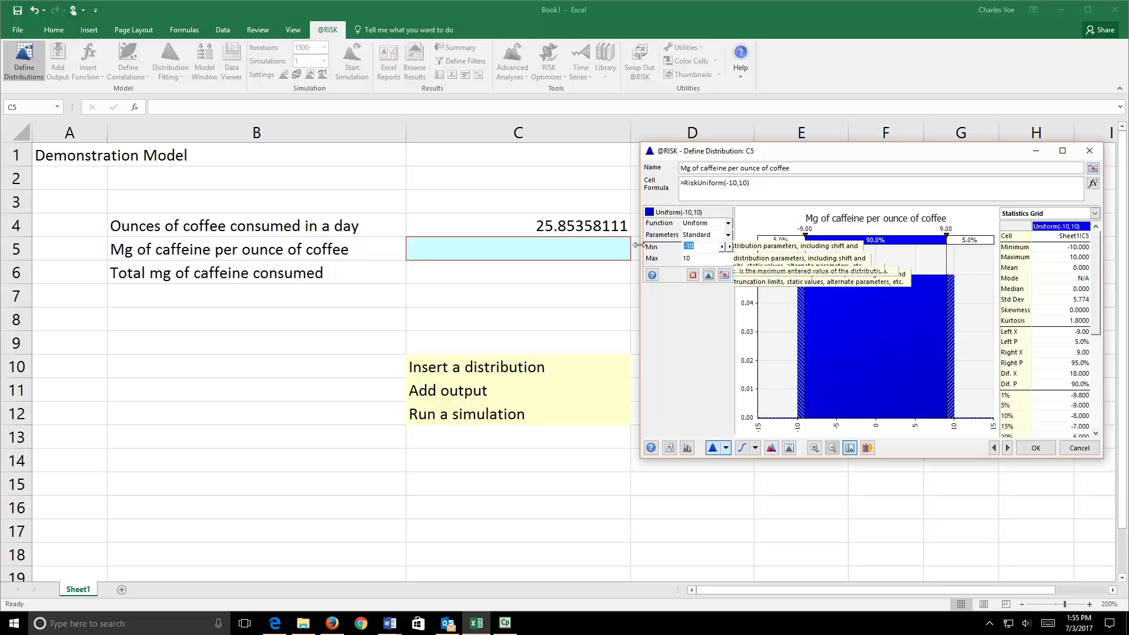
pyautogui.write('11')
pyautogui.click(694, 257)
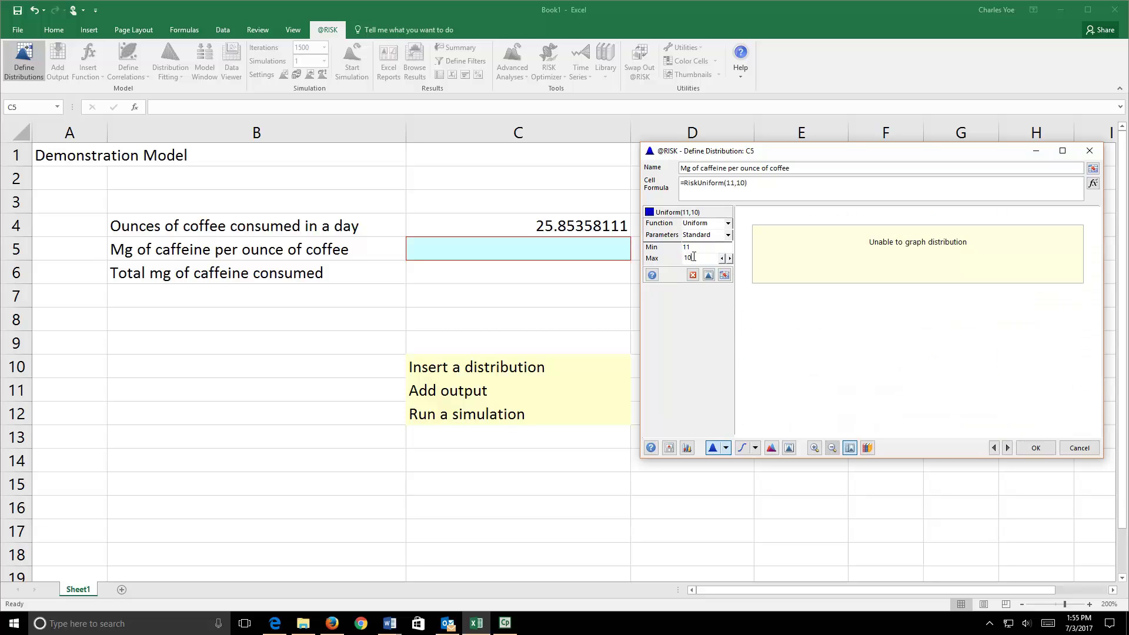
pyautogui.moveTo(694, 257); pyautogui.dragTo(684, 257)
pyautogui.write('20')
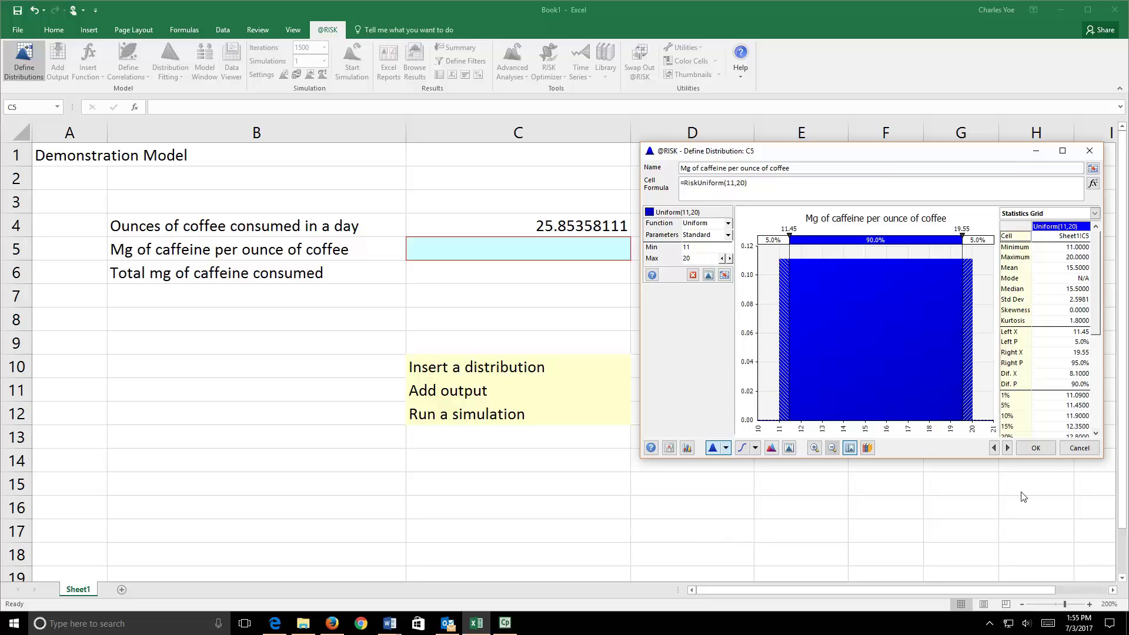
# Accept the C5 distribution and enter the formula =C4*C5 in C6
pyautogui.click(1037, 448)
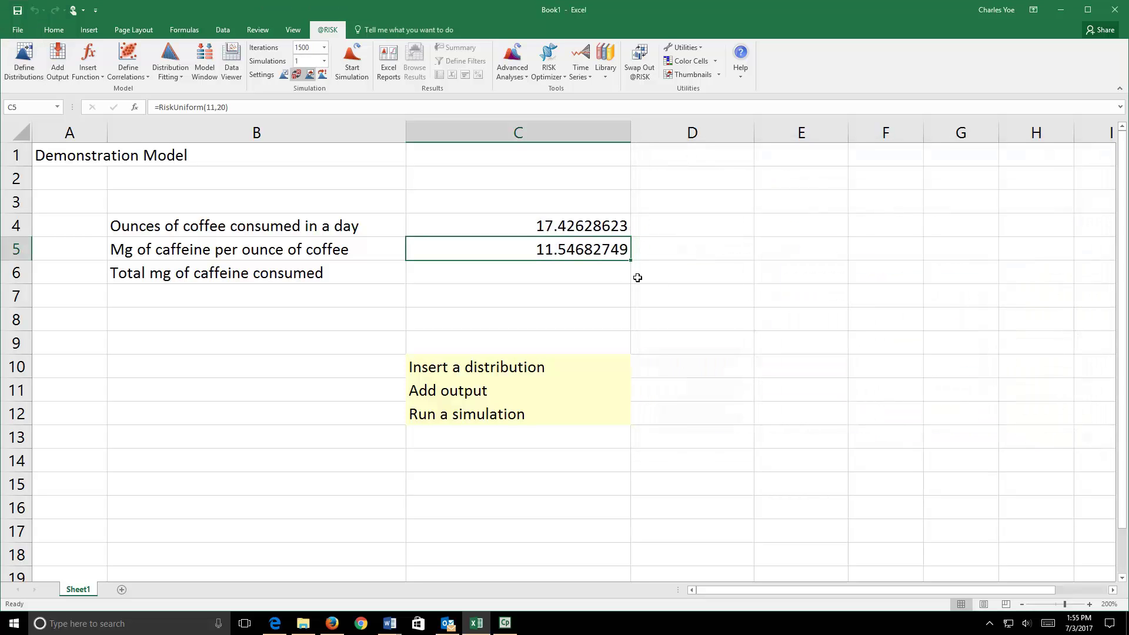
pyautogui.click(588, 277)
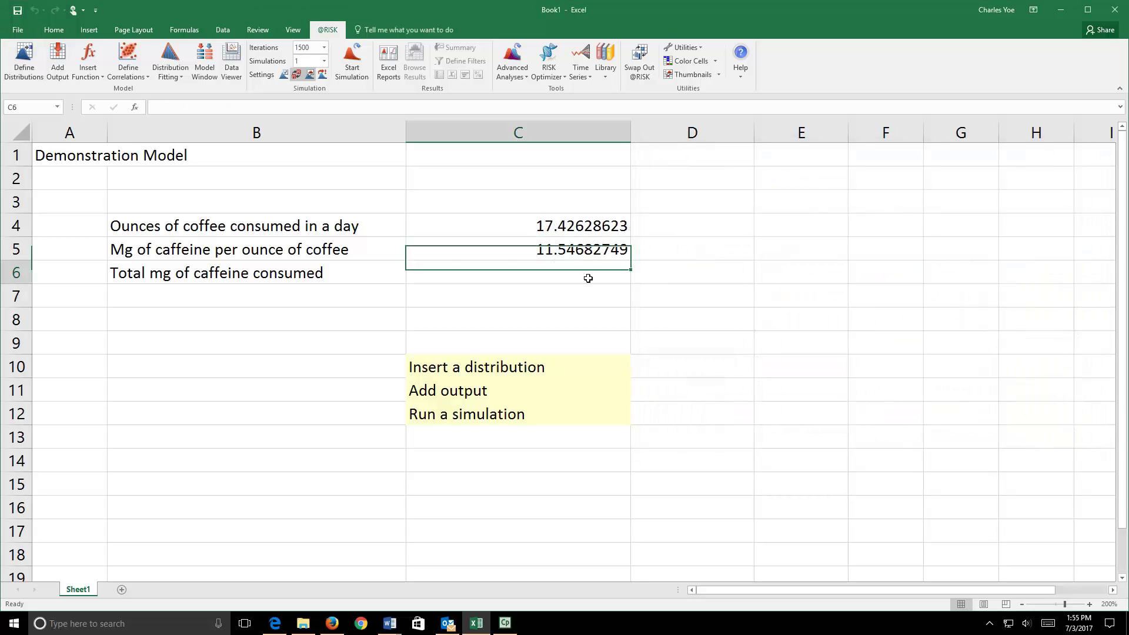
pyautogui.write('=')
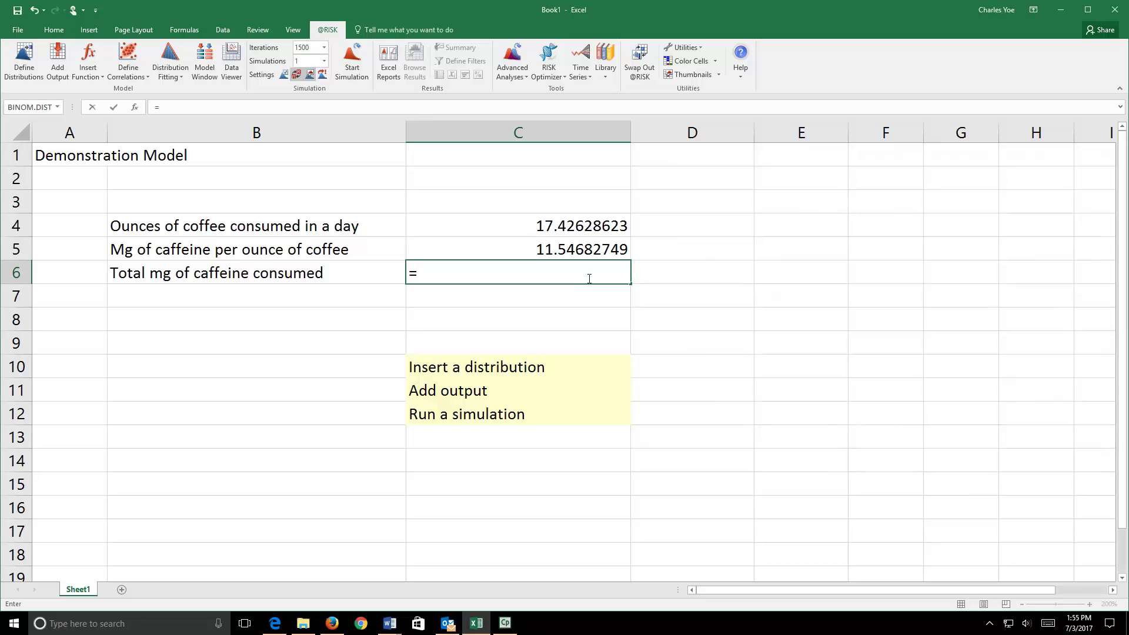
pyautogui.click(516, 230)
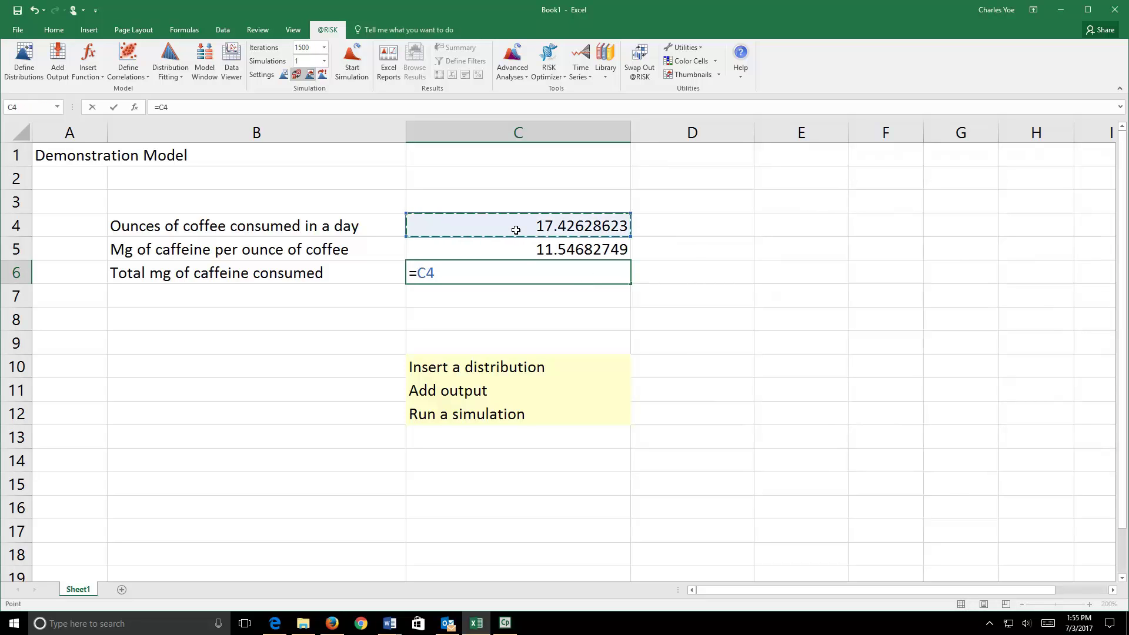
pyautogui.write('*')
pyautogui.click(517, 245)
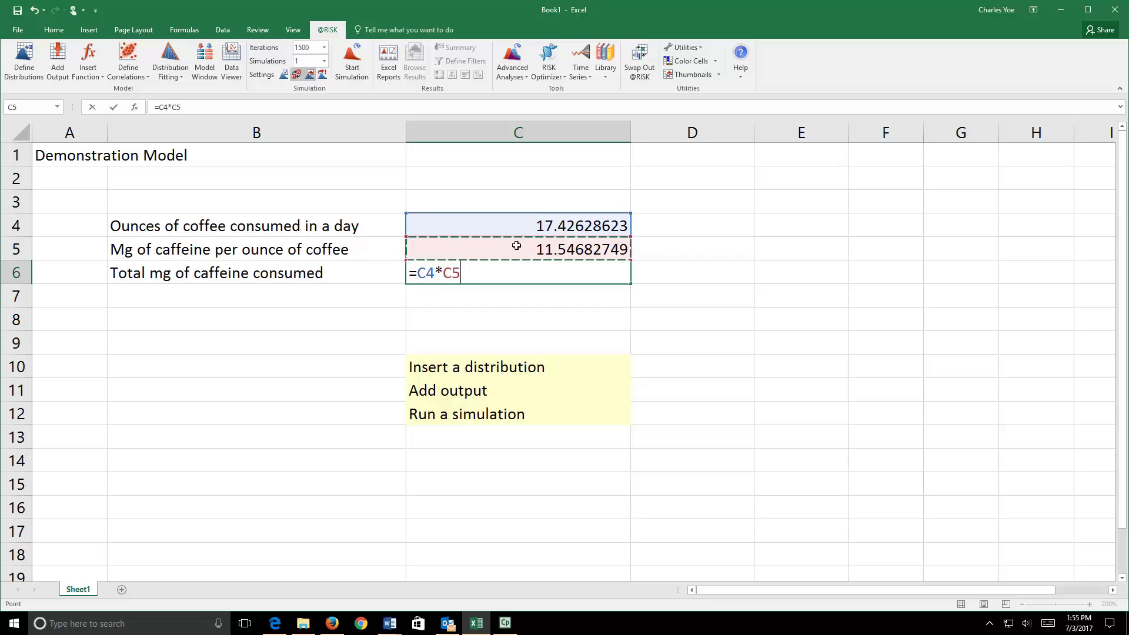
pyautogui.press('Return')
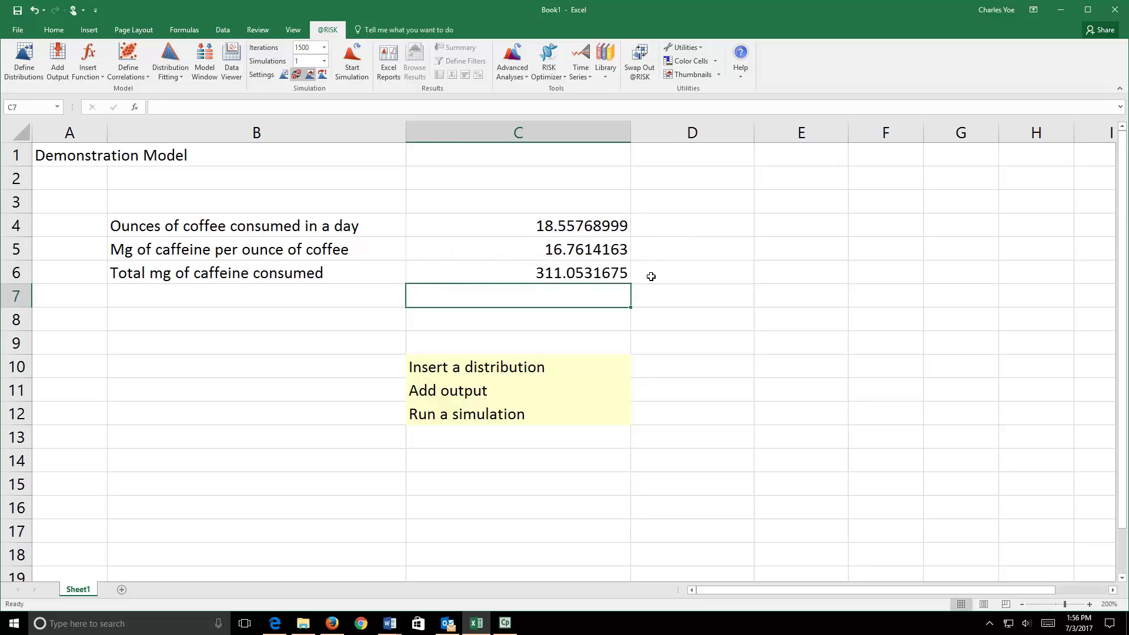
# Recalculate five times with F9 from C6, ending with total caffeine near 519.94 mg
pyautogui.click(580, 279)
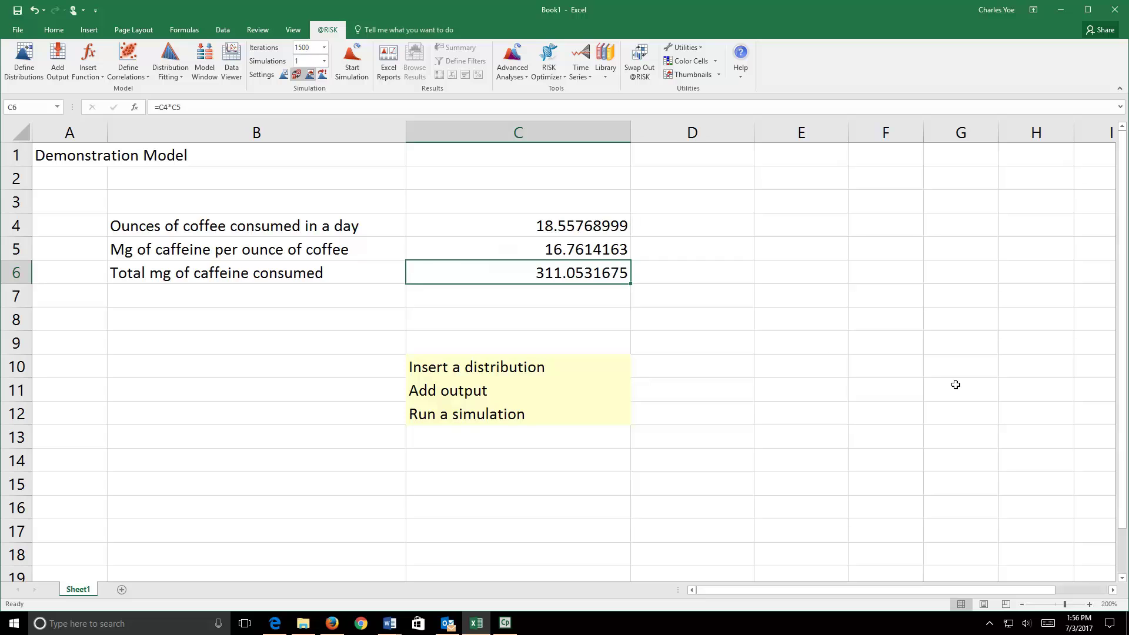
pyautogui.press('F9')
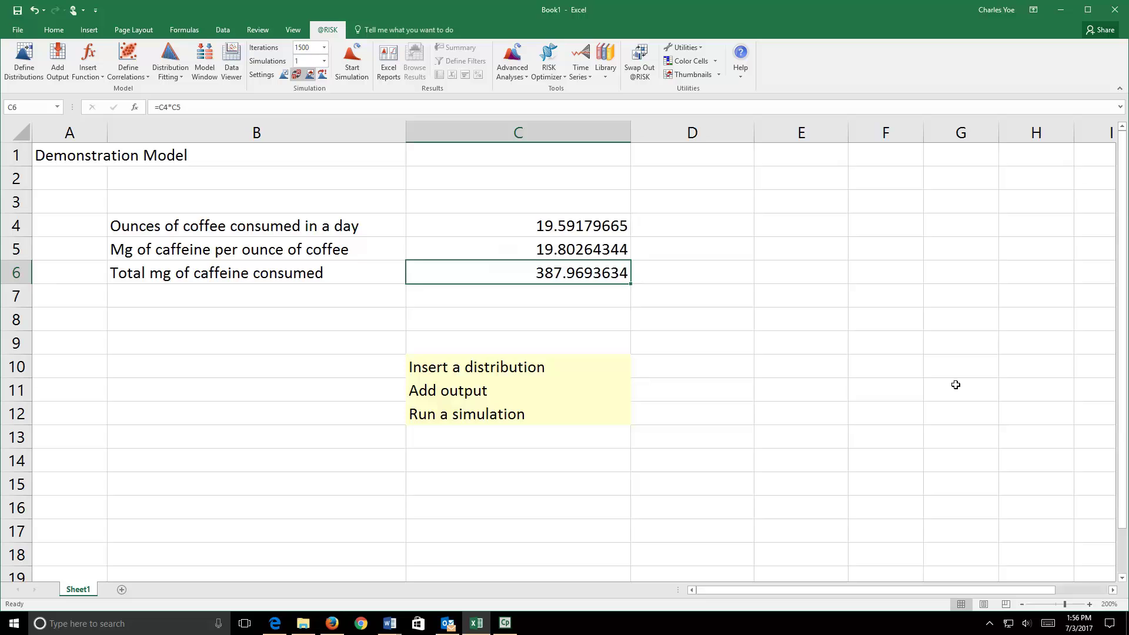
pyautogui.press('F9')
pyautogui.press('F9')
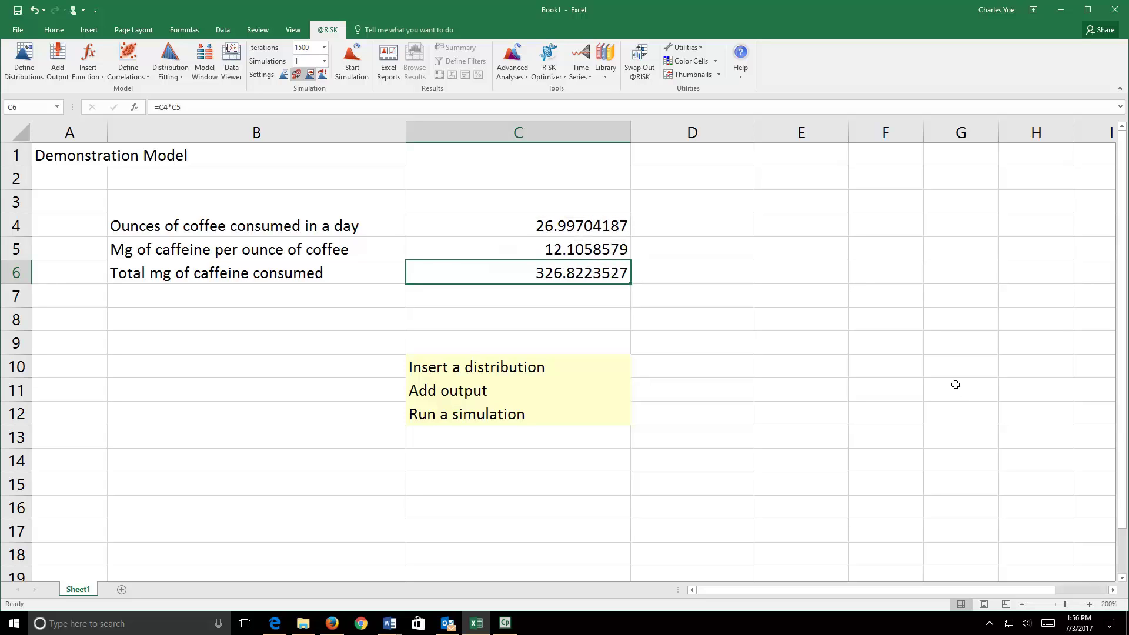
pyautogui.press('F9')
pyautogui.press('F9')
pyautogui.press('F9')
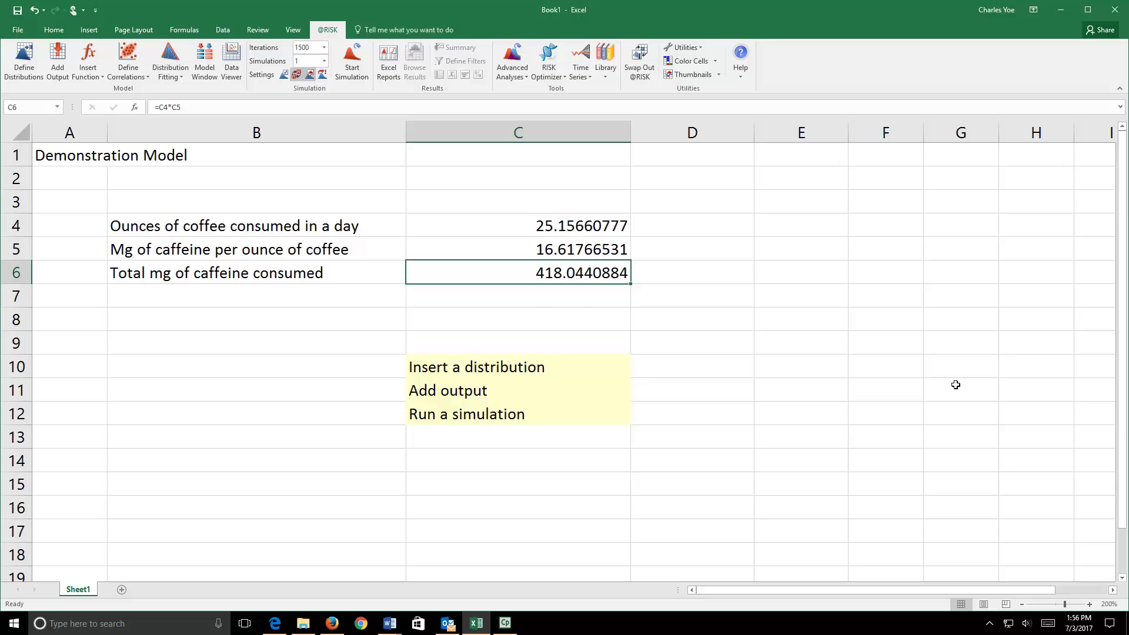
pyautogui.press('F9')
pyautogui.press('F9')
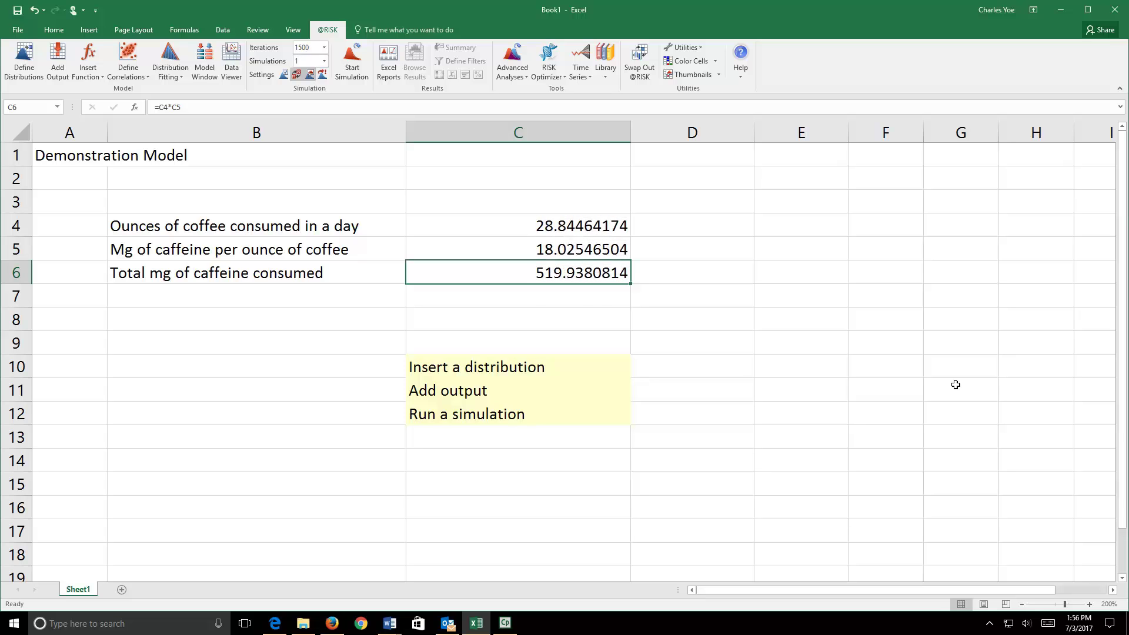
pyautogui.press('F9')
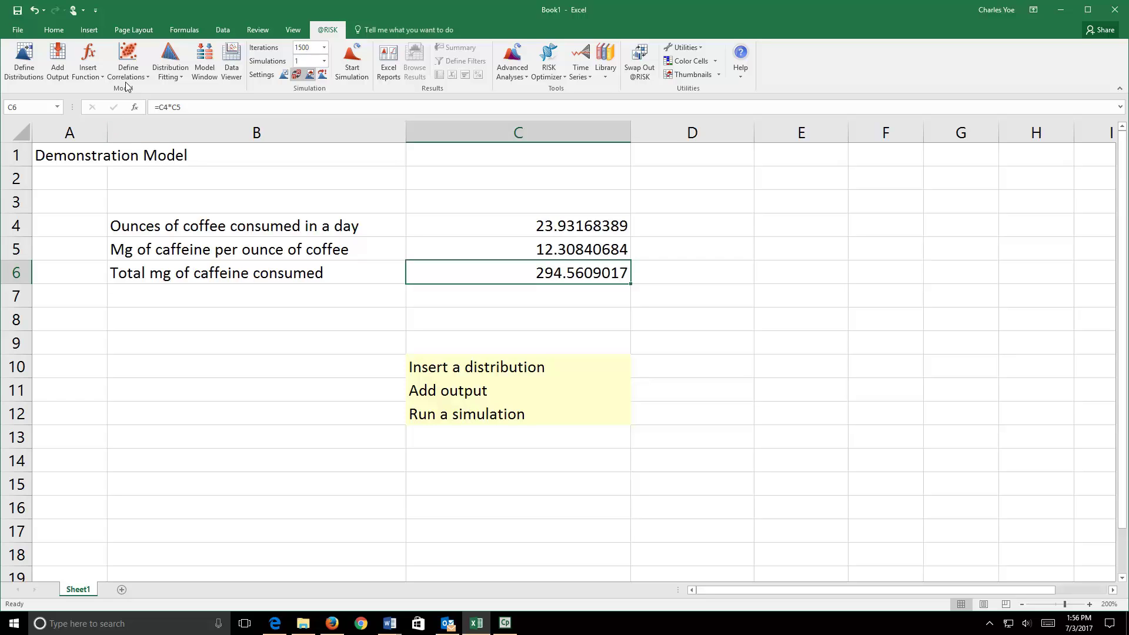
pyautogui.click(59, 55)
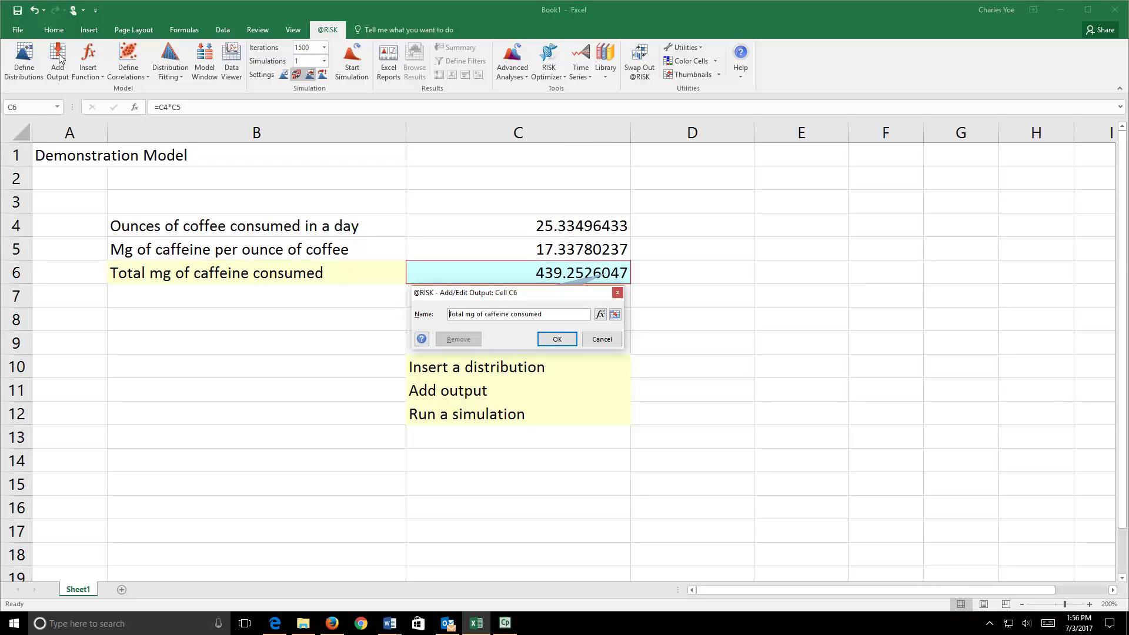
pyautogui.click(558, 339)
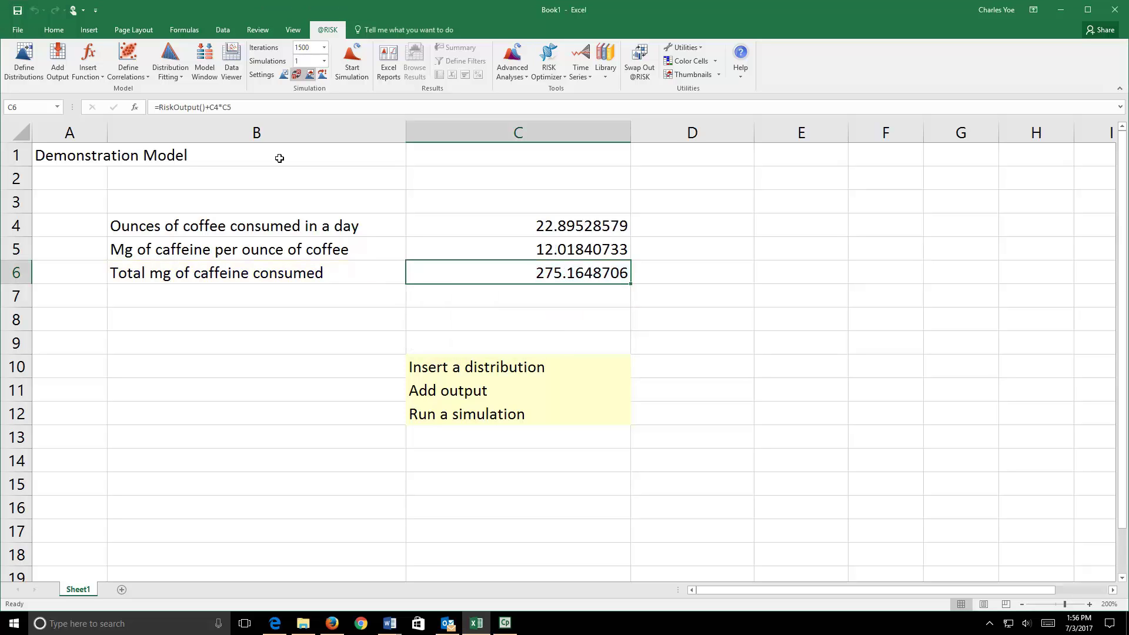
pyautogui.moveTo(231, 107); pyautogui.dragTo(151, 107)
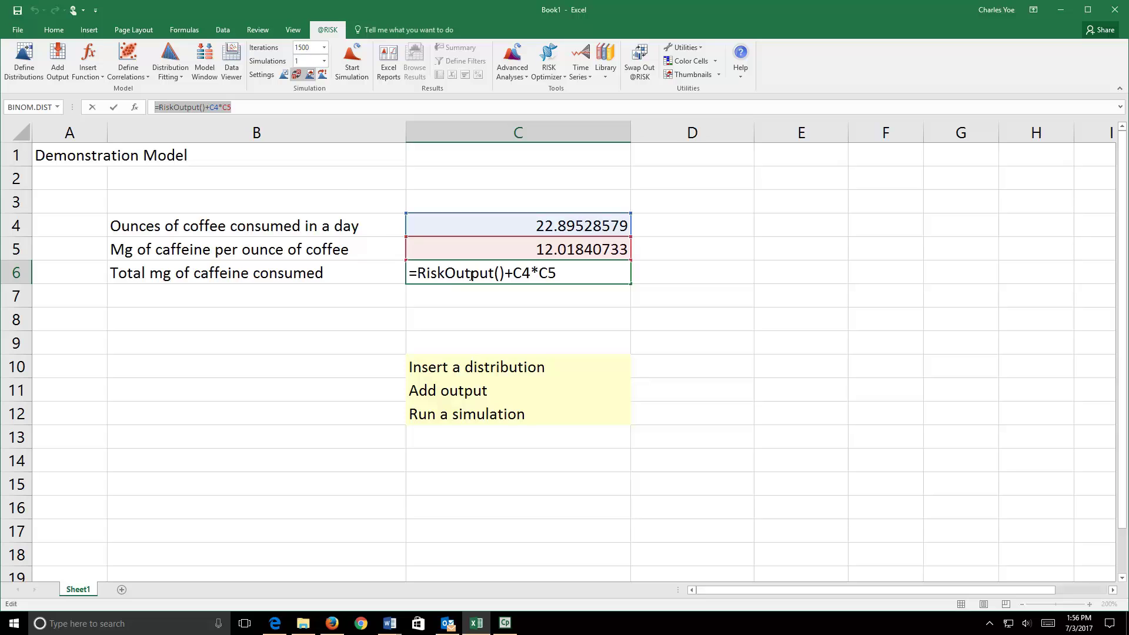
pyautogui.press('Return')
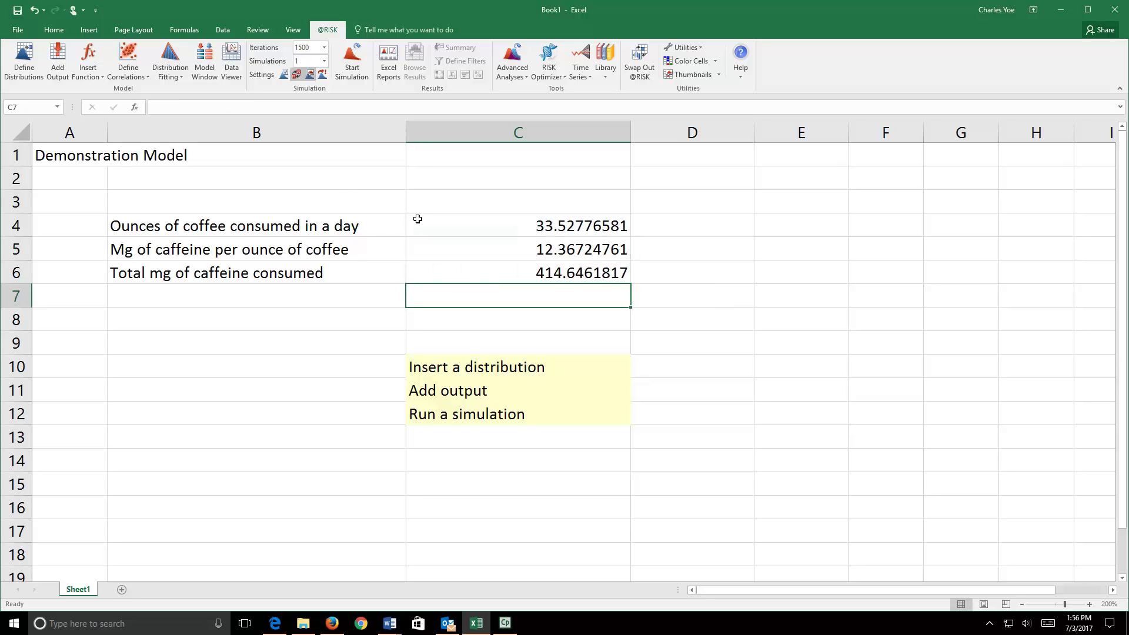
pyautogui.click(533, 270)
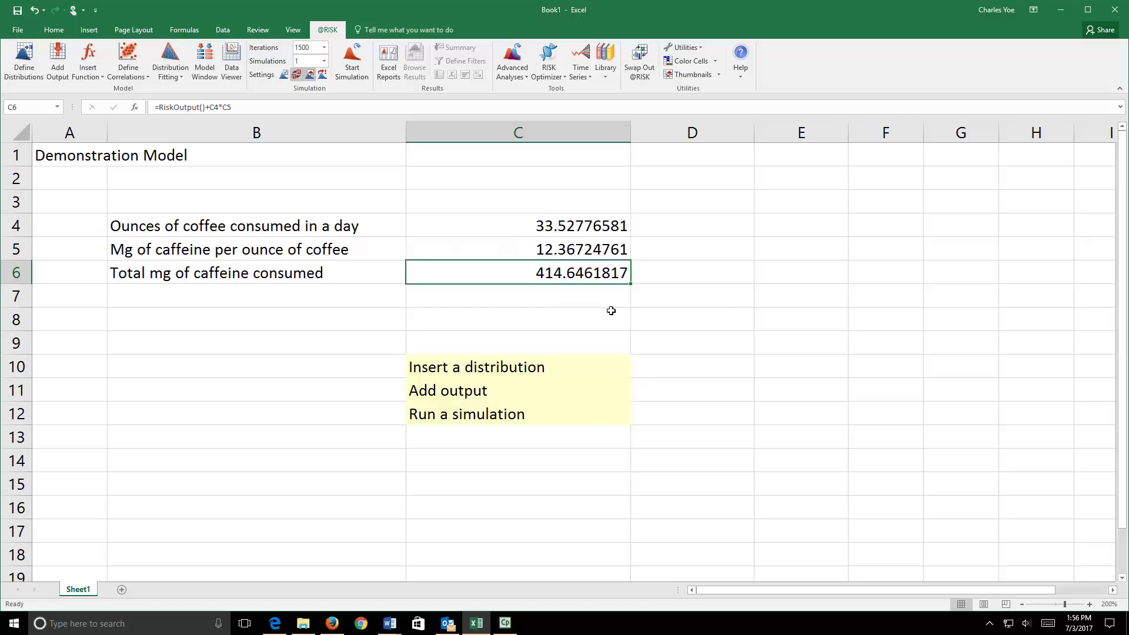
pyautogui.click(324, 50)
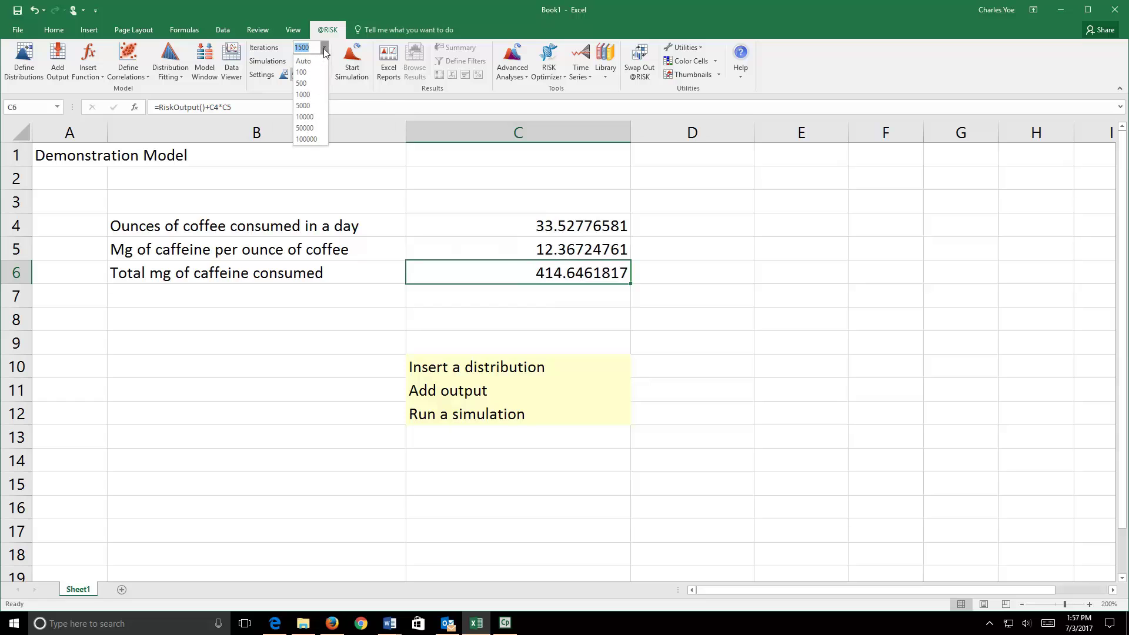
pyautogui.click(316, 95)
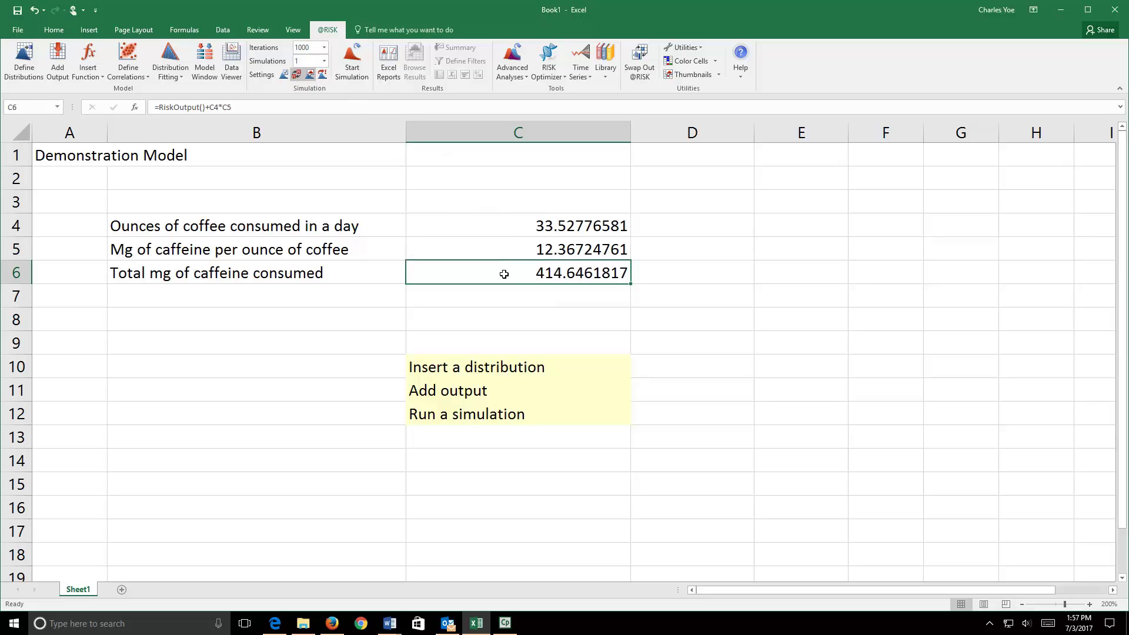
# Start the simulation and move the total-caffeine histogram window over the model
pyautogui.click(348, 59)
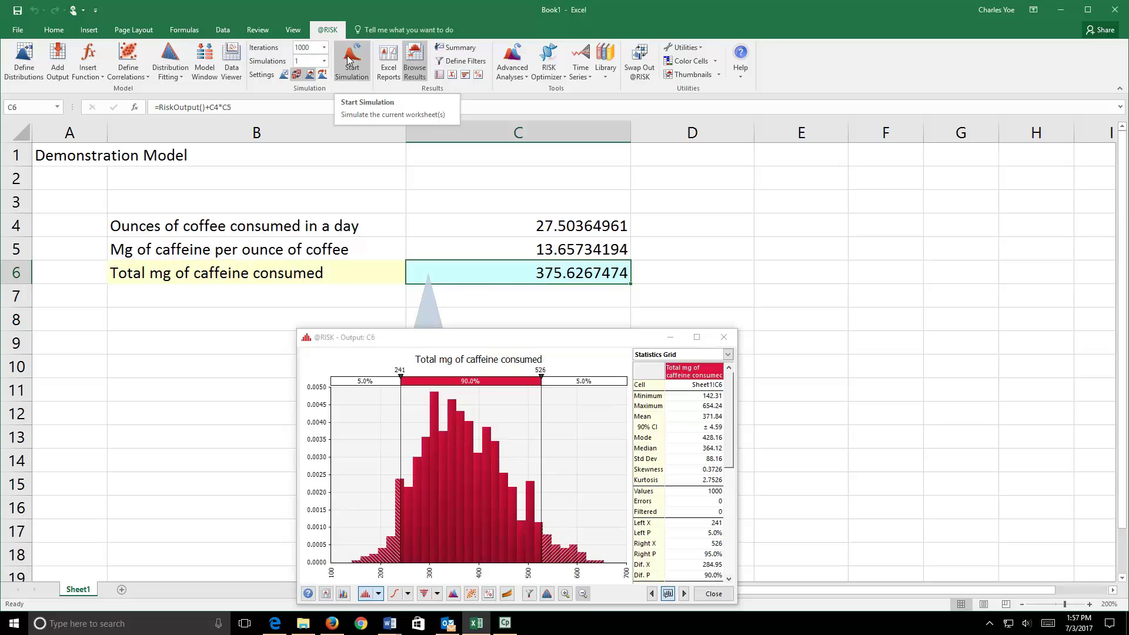
pyautogui.moveTo(567, 345); pyautogui.dragTo(790, 169)
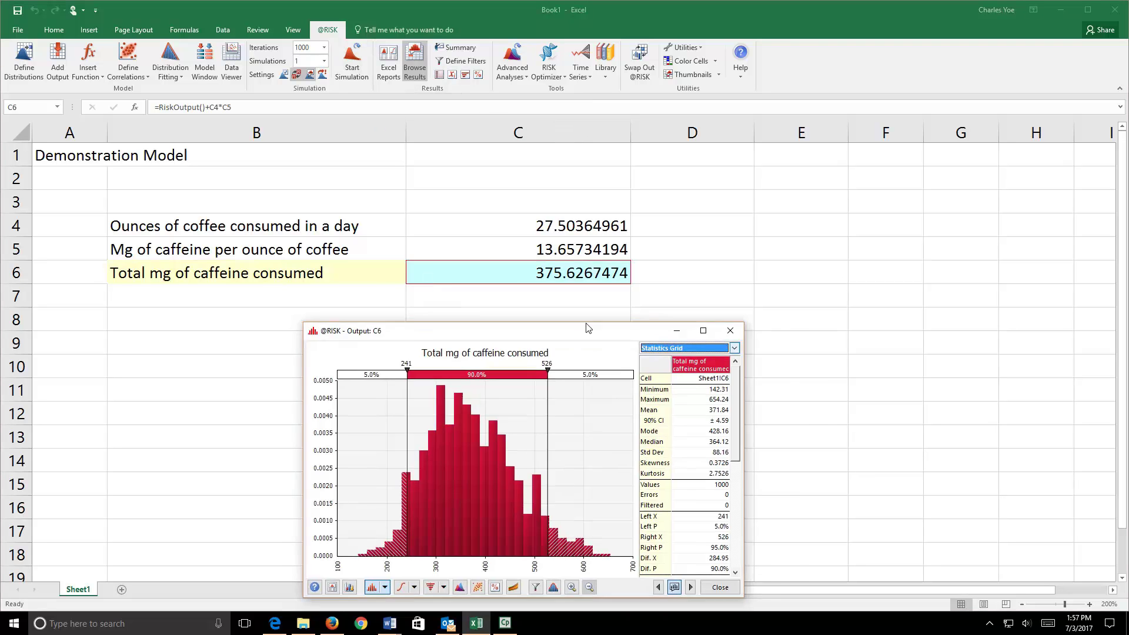